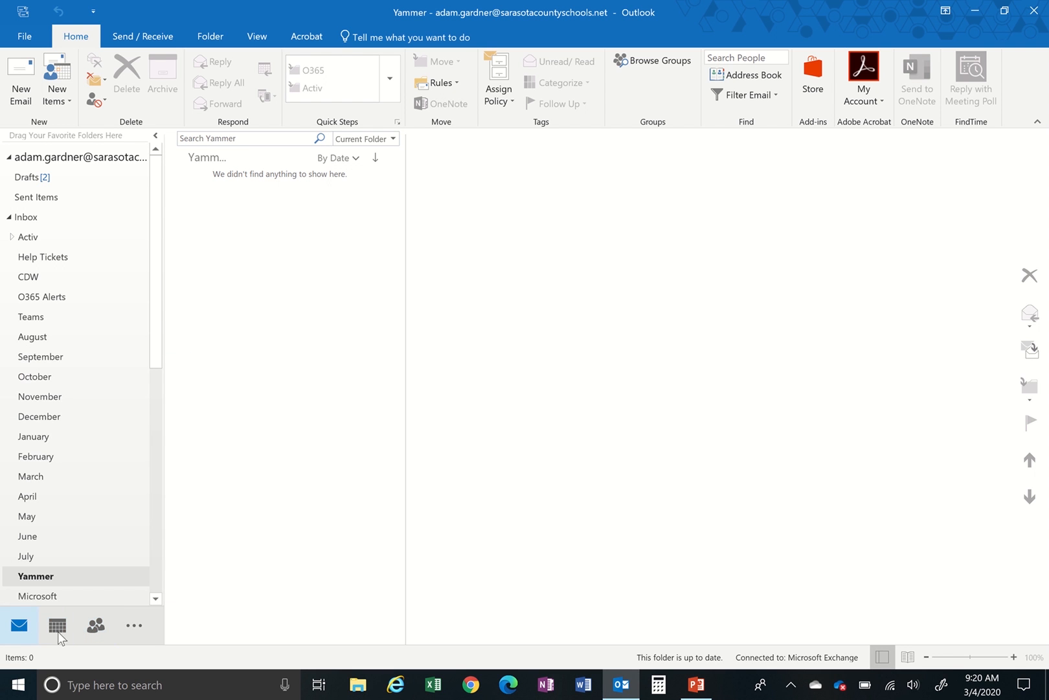
# - Switch to the Contacts list, re-pin the ribbon, and start a new contact group
pyautogui.moveTo(99, 627)
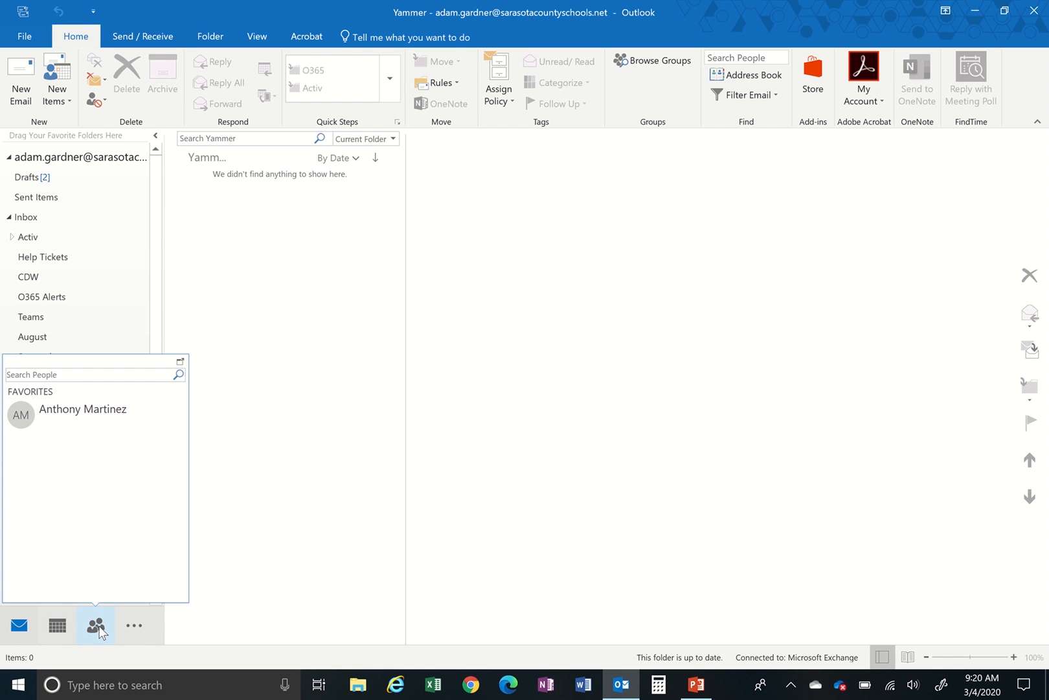
pyautogui.click(99, 627)
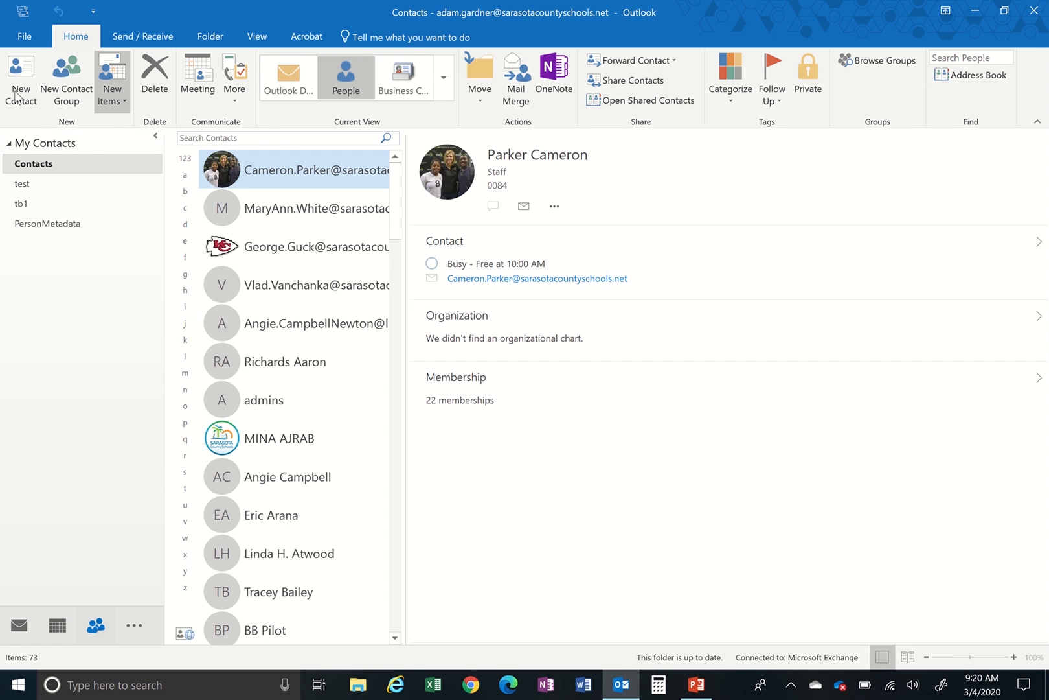
pyautogui.click(1037, 122)
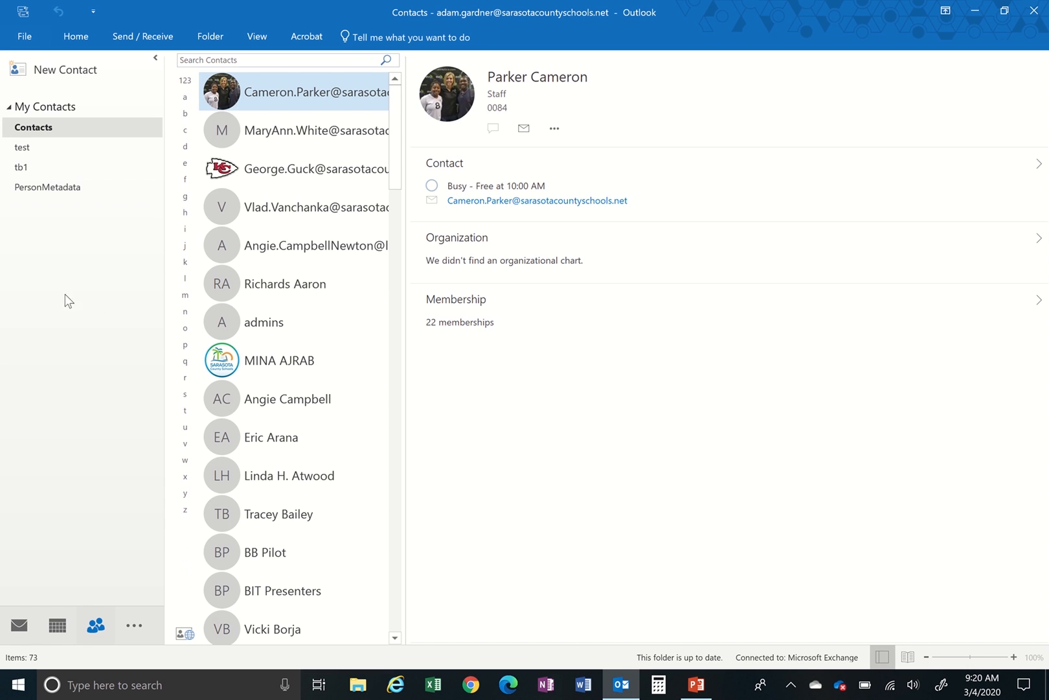
pyautogui.click(85, 43)
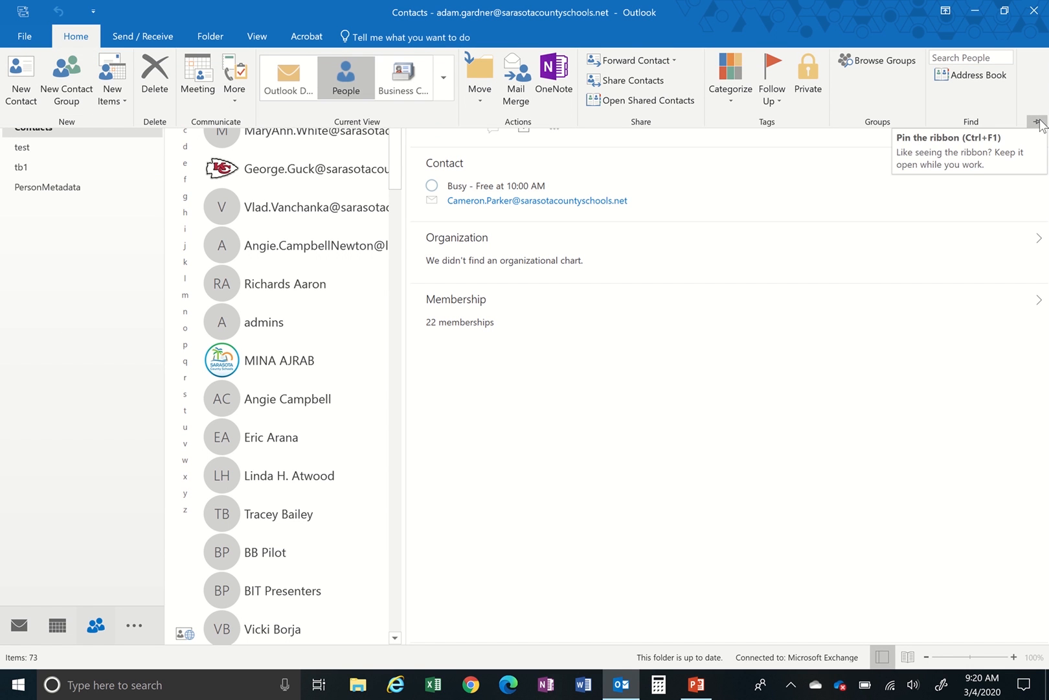
pyautogui.click(1038, 122)
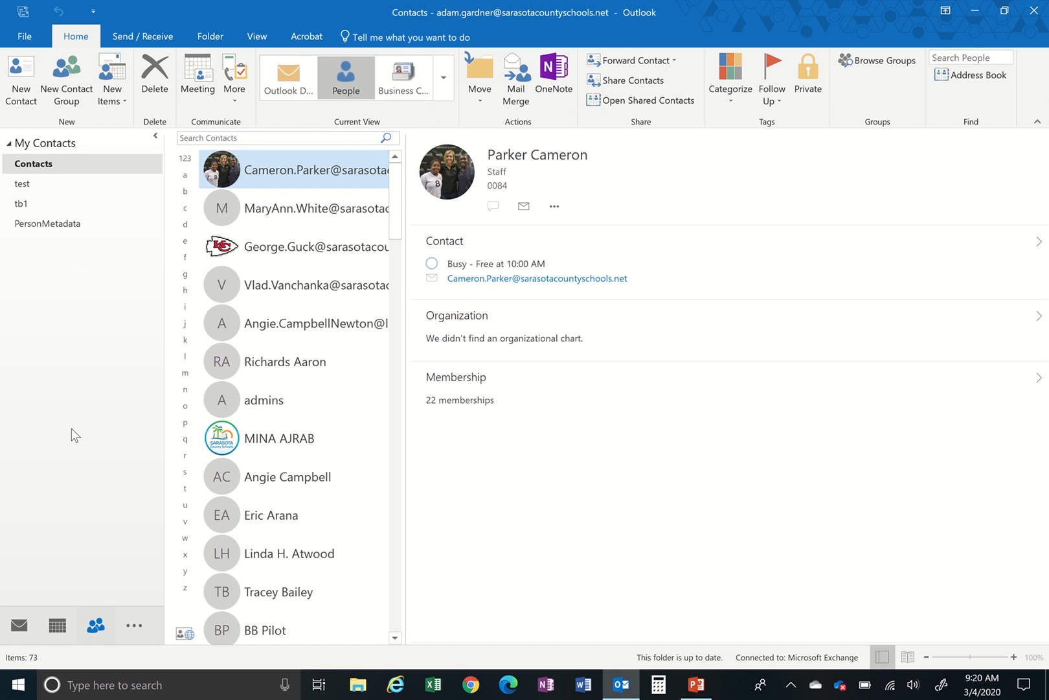
pyautogui.click(72, 77)
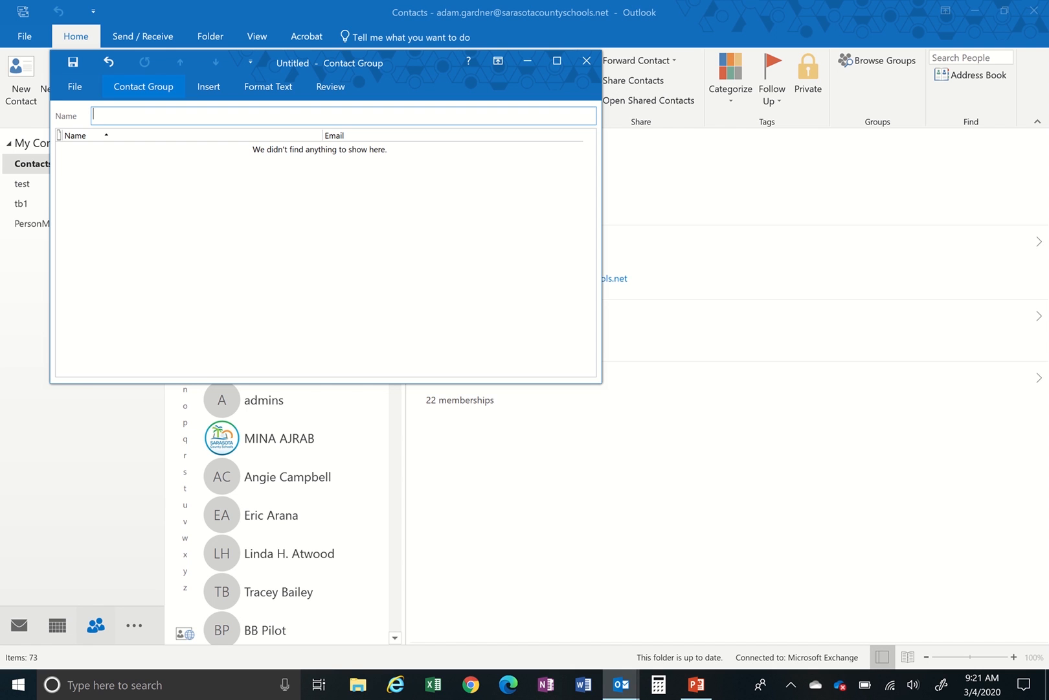
# - Name the new contact group 'Period 1 19-20' and show its Contact Group commands
pyautogui.write('Period 1 19-20')
pyautogui.click(143, 86)
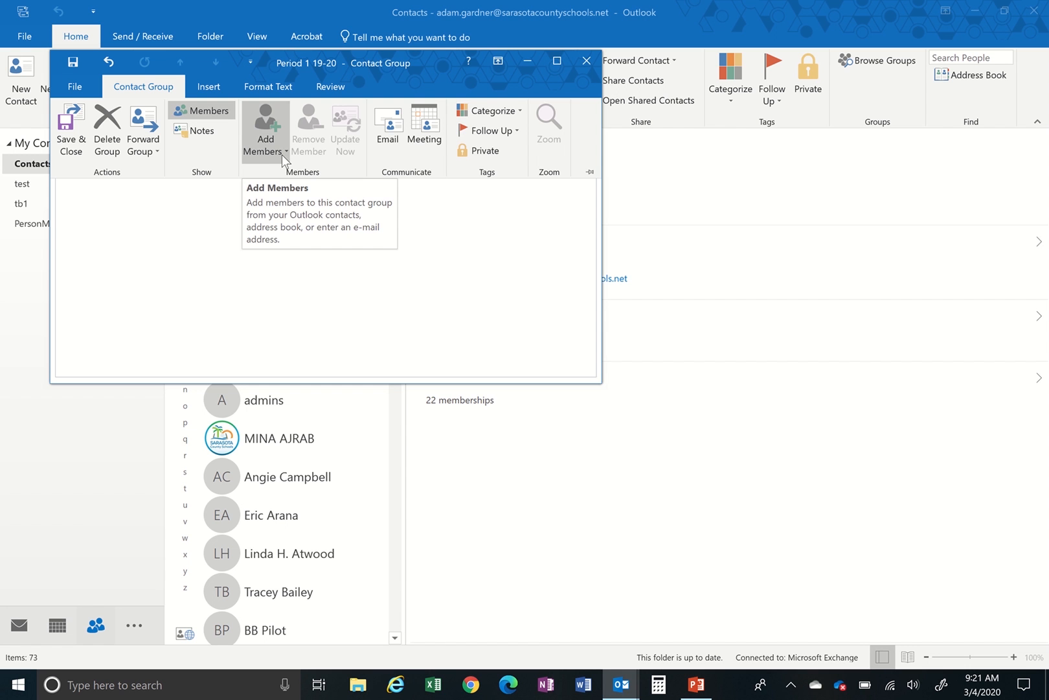
# - Add members from Outlook Contacts, using the All Students address book
pyautogui.click(283, 152)
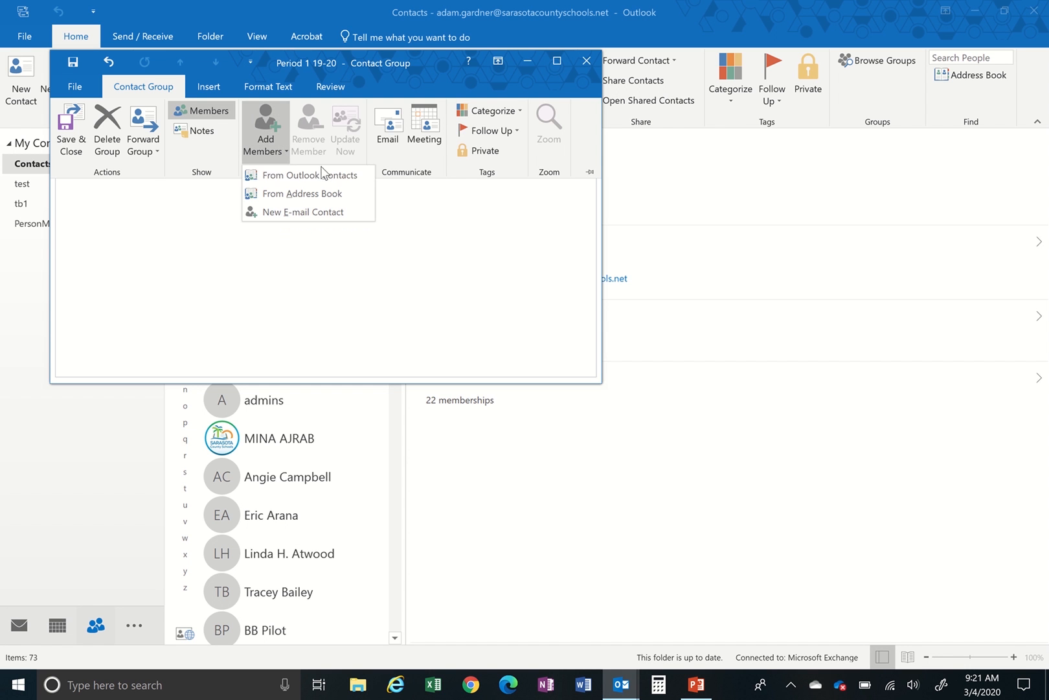
pyautogui.click(341, 177)
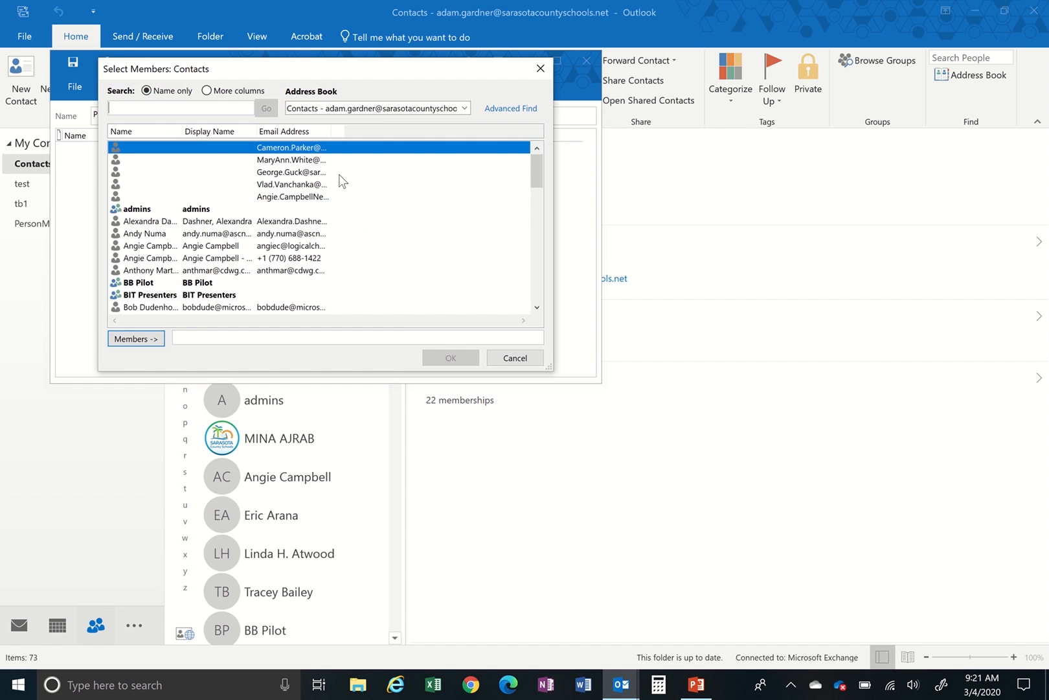
pyautogui.moveTo(380, 69); pyautogui.dragTo(536, 110)
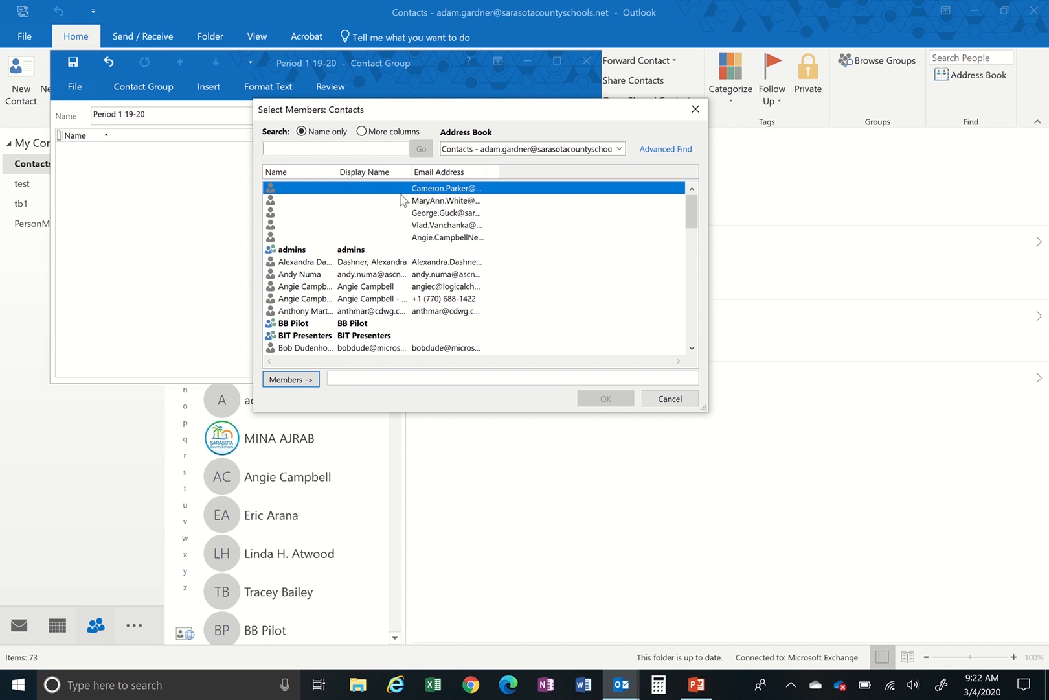
pyautogui.click(619, 148)
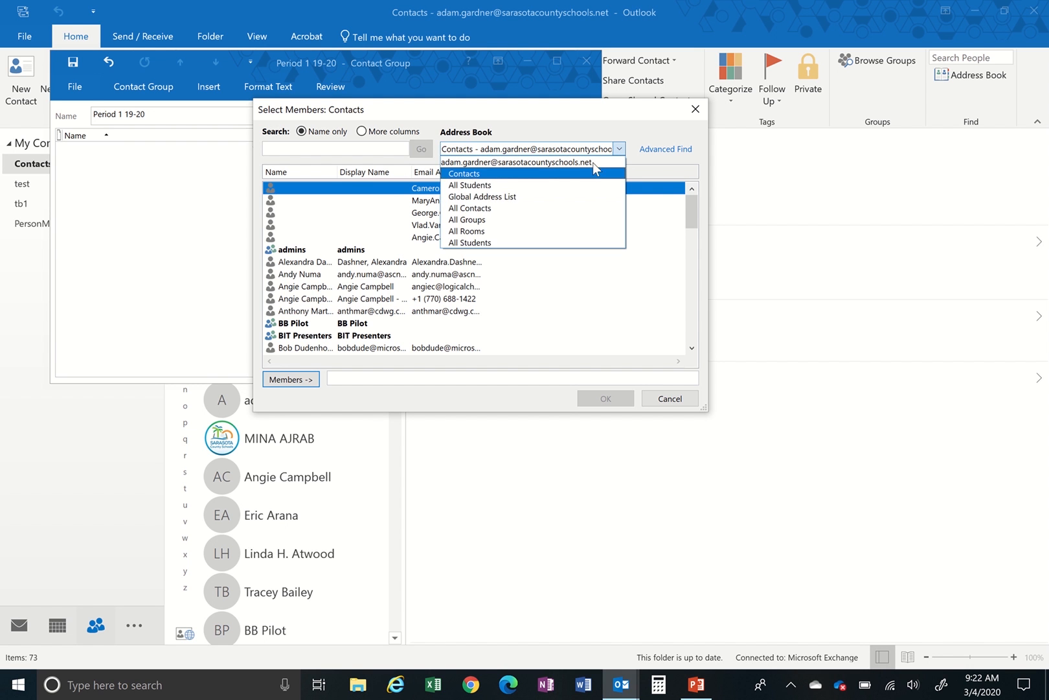
pyautogui.click(496, 242)
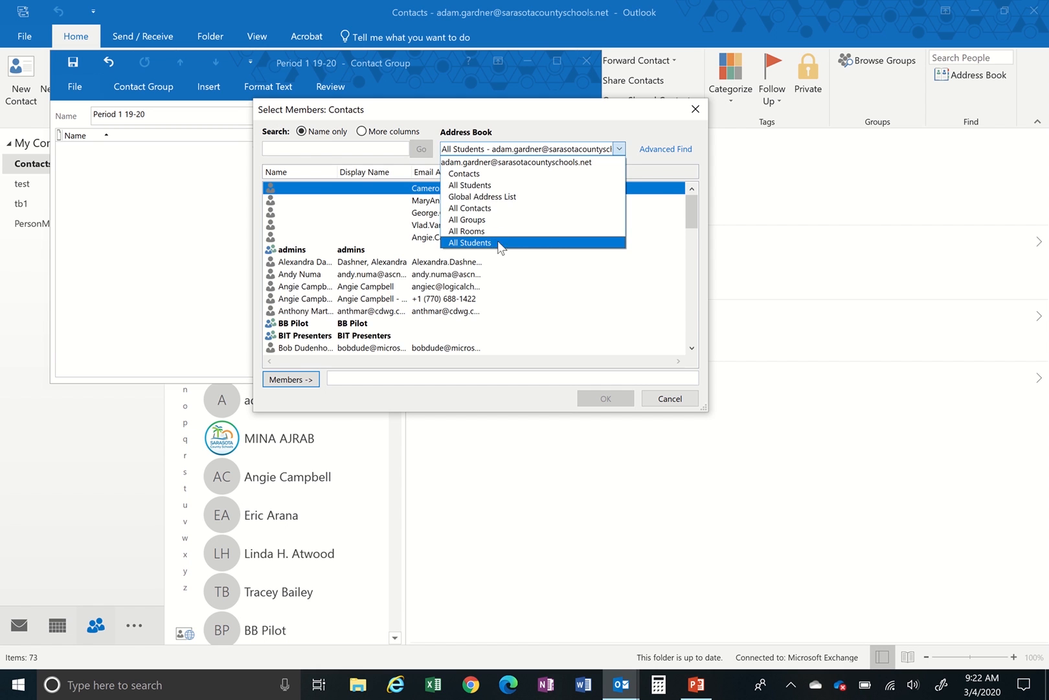
pyautogui.click(329, 148)
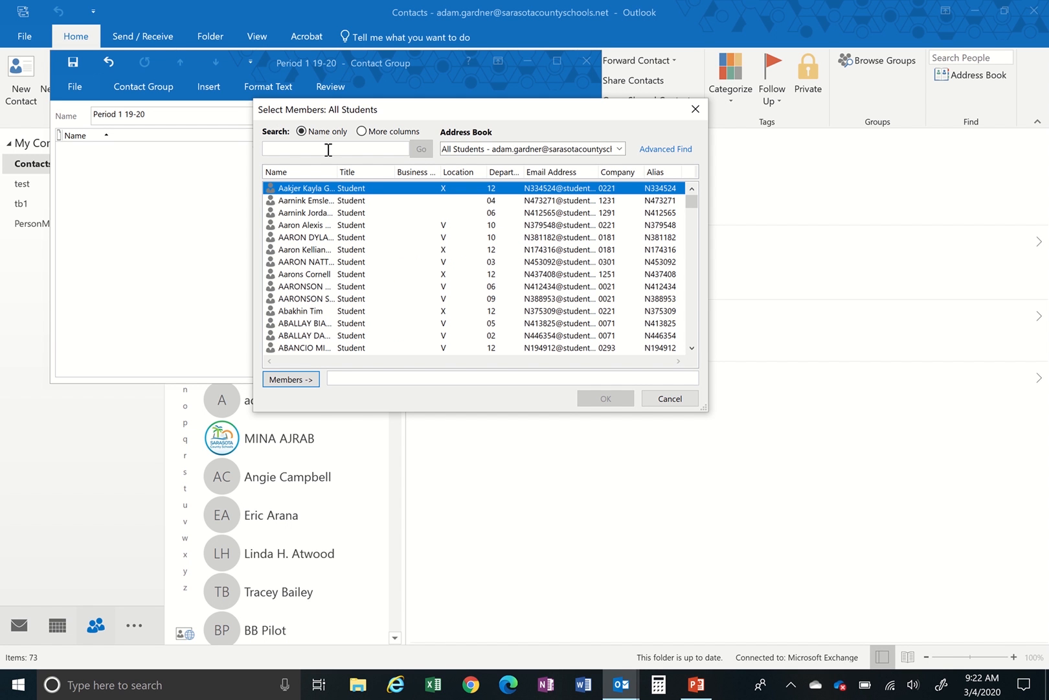
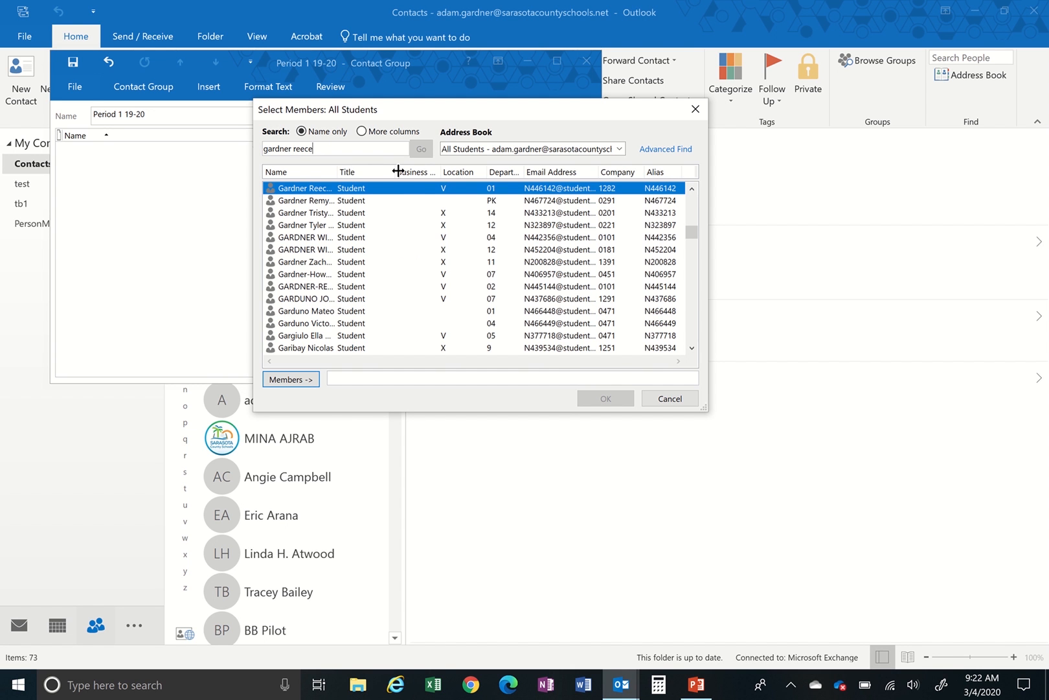
# - Search for a student by name and add the two matching students as members
pyautogui.doubleClick(336, 172)
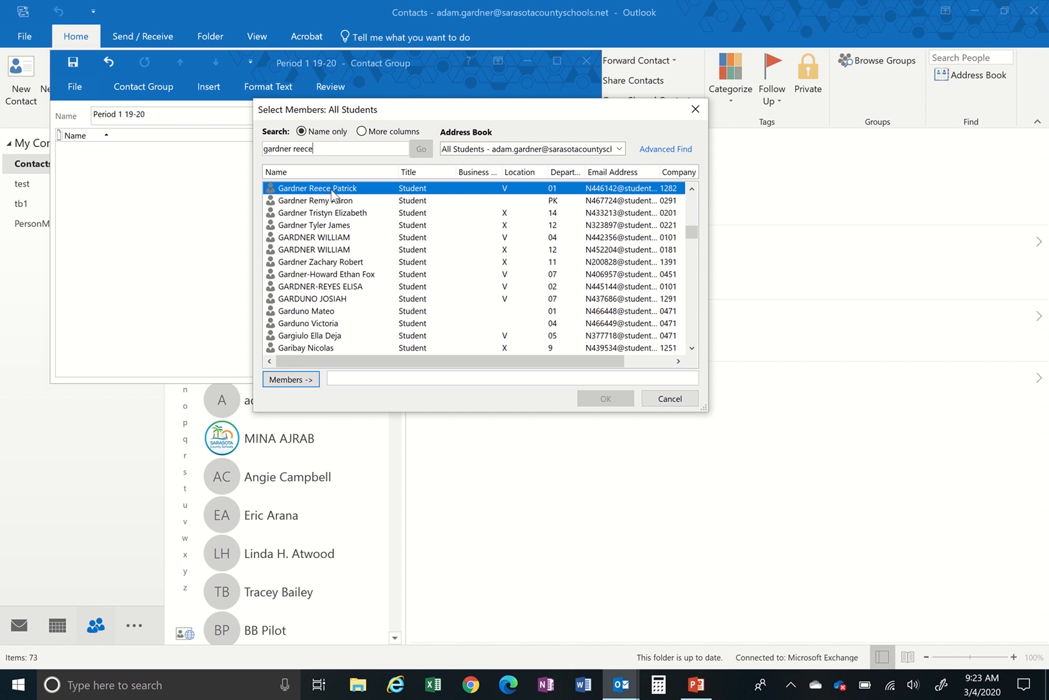
pyautogui.click(299, 382)
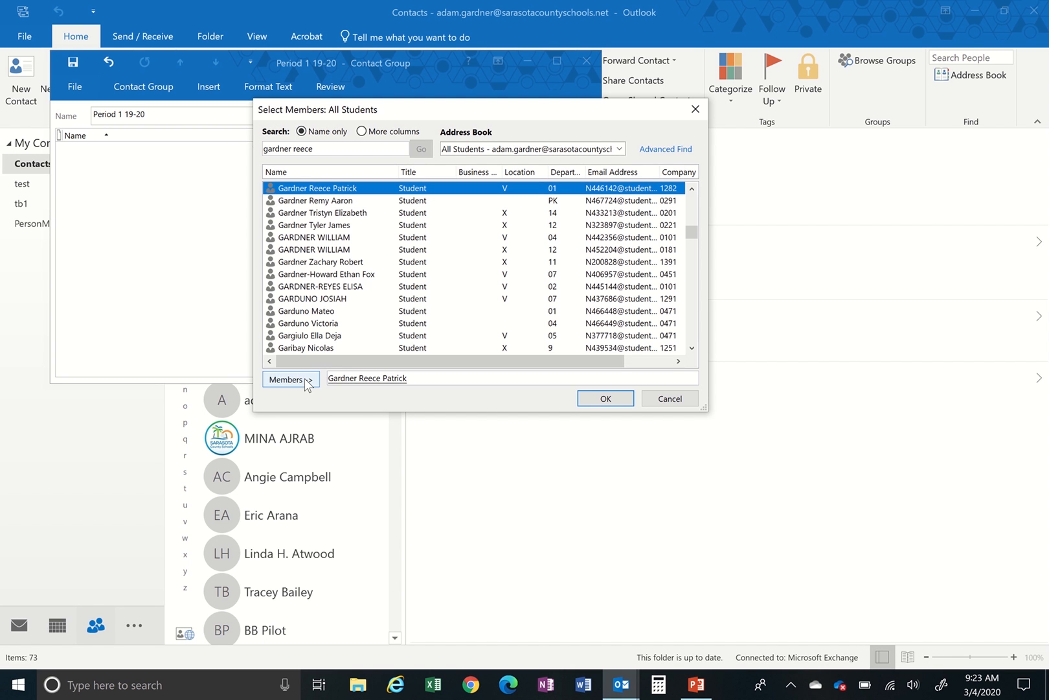
pyautogui.click(316, 202)
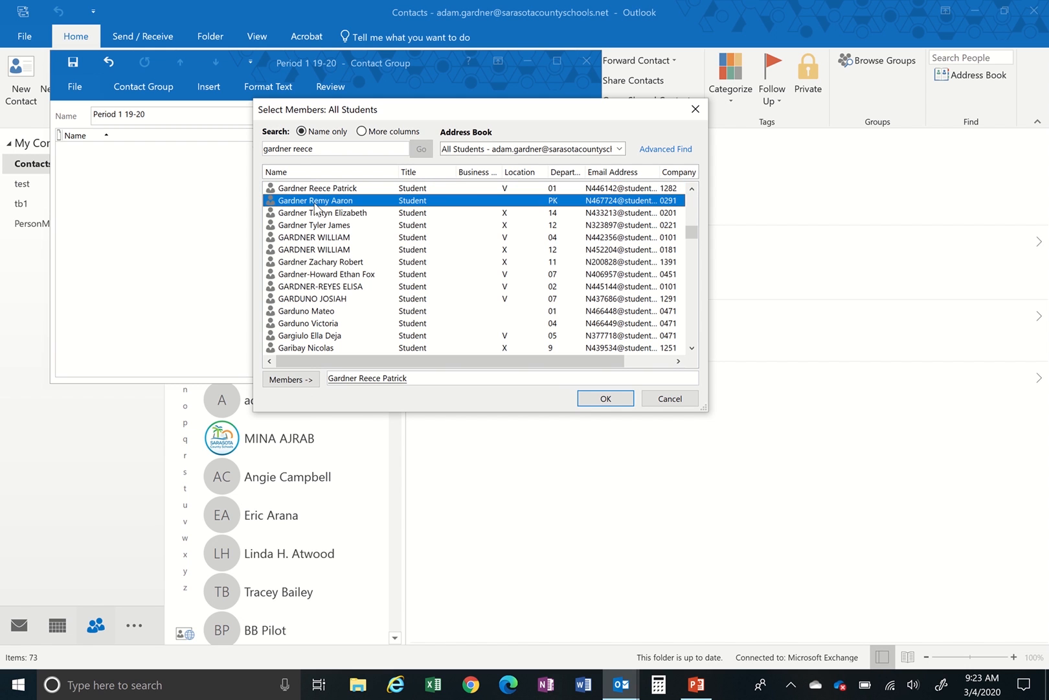
pyautogui.click(303, 381)
# - Search by a different surname and add the chosen student as the third member
pyautogui.moveTo(335, 150); pyautogui.dragTo(235, 150)
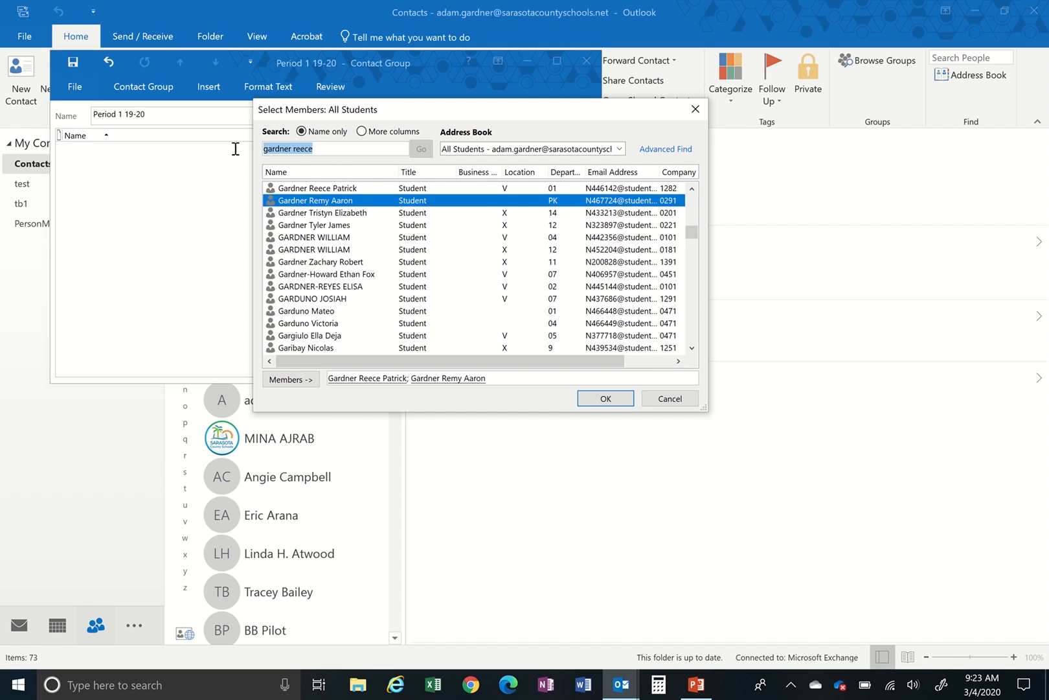
pyautogui.write('smith')
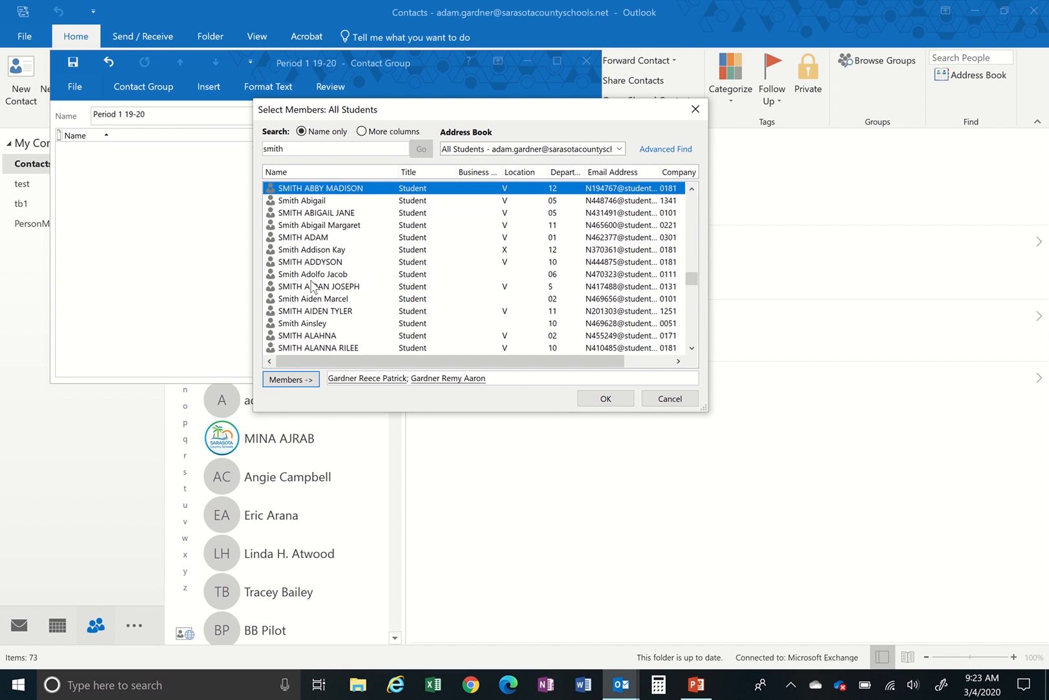
pyautogui.click(316, 237)
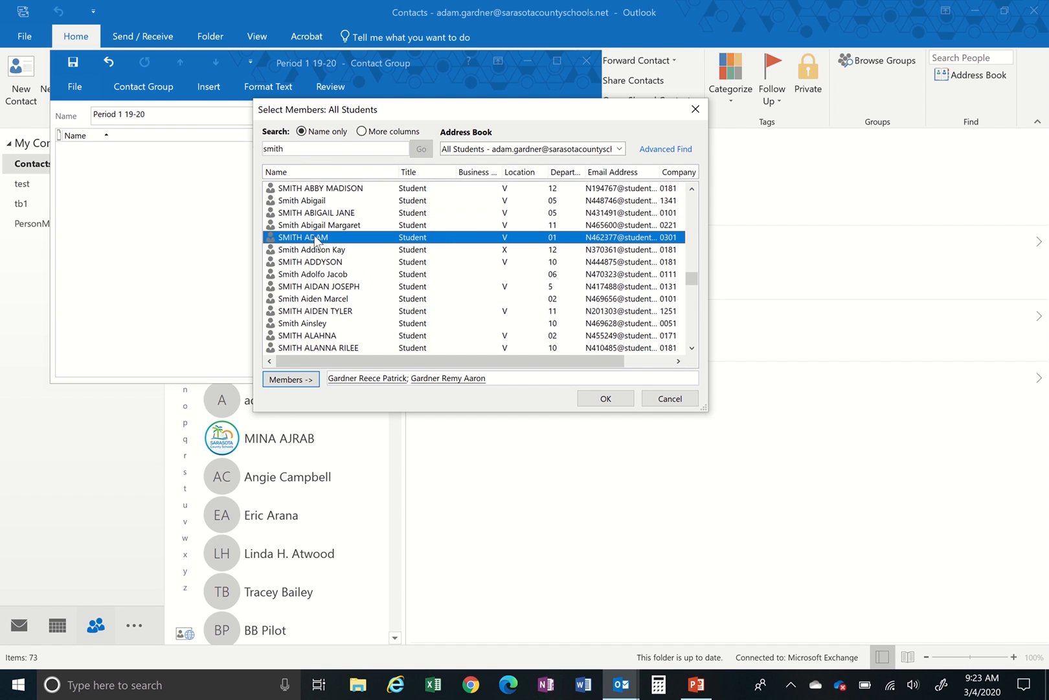
pyautogui.click(304, 379)
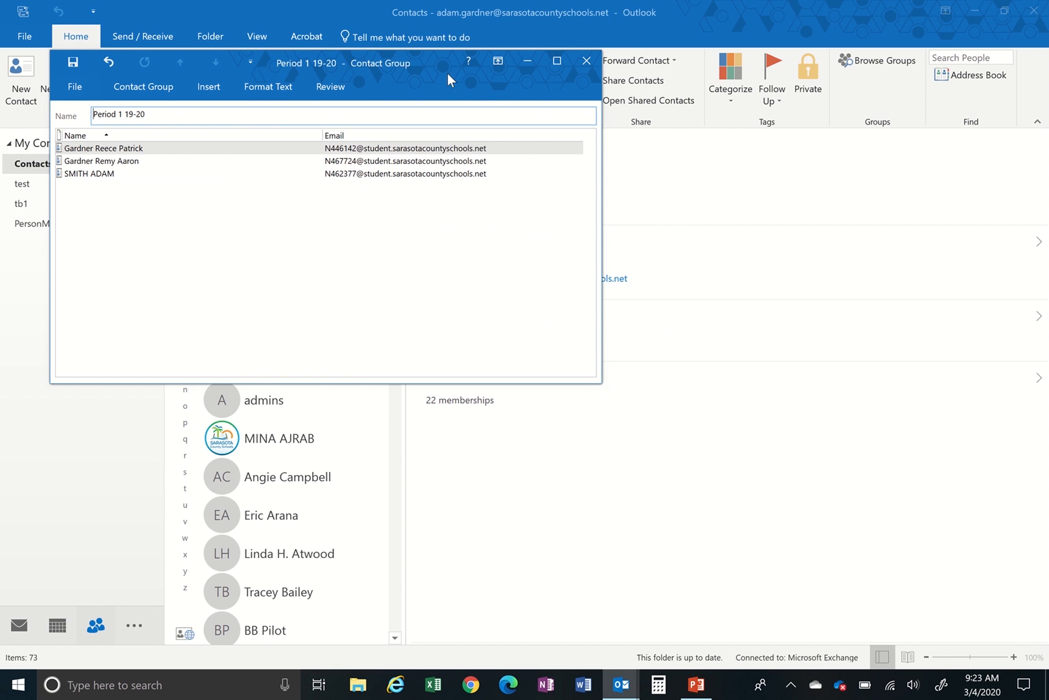
# - Save the Period 1 19-20 contact group and close its window
pyautogui.moveTo(448, 74); pyautogui.dragTo(478, 73)
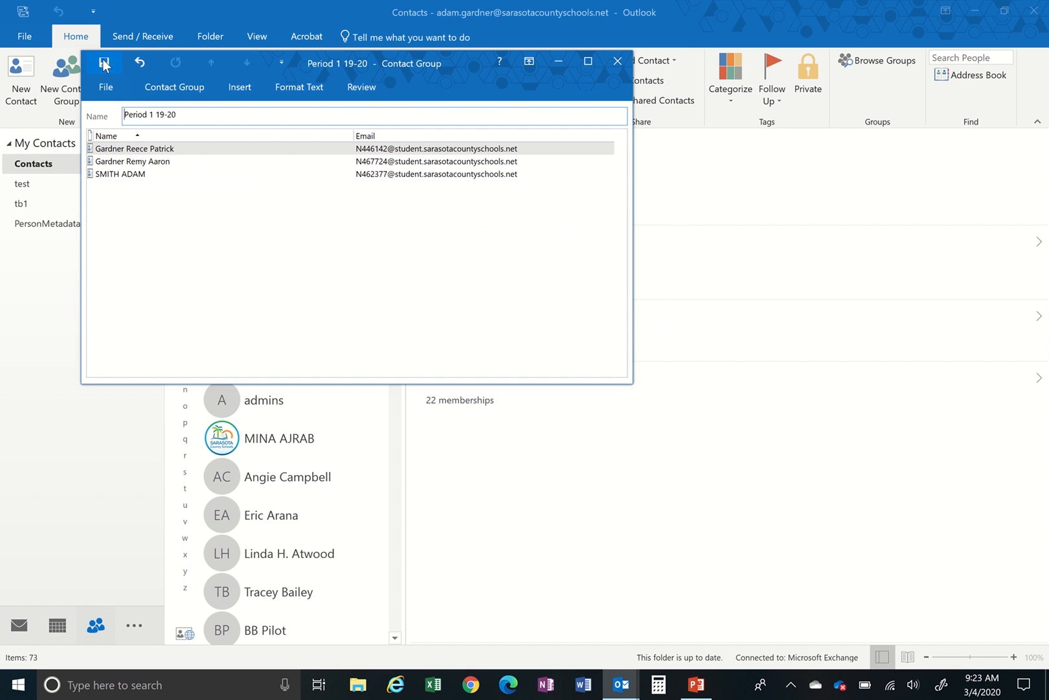
pyautogui.click(105, 89)
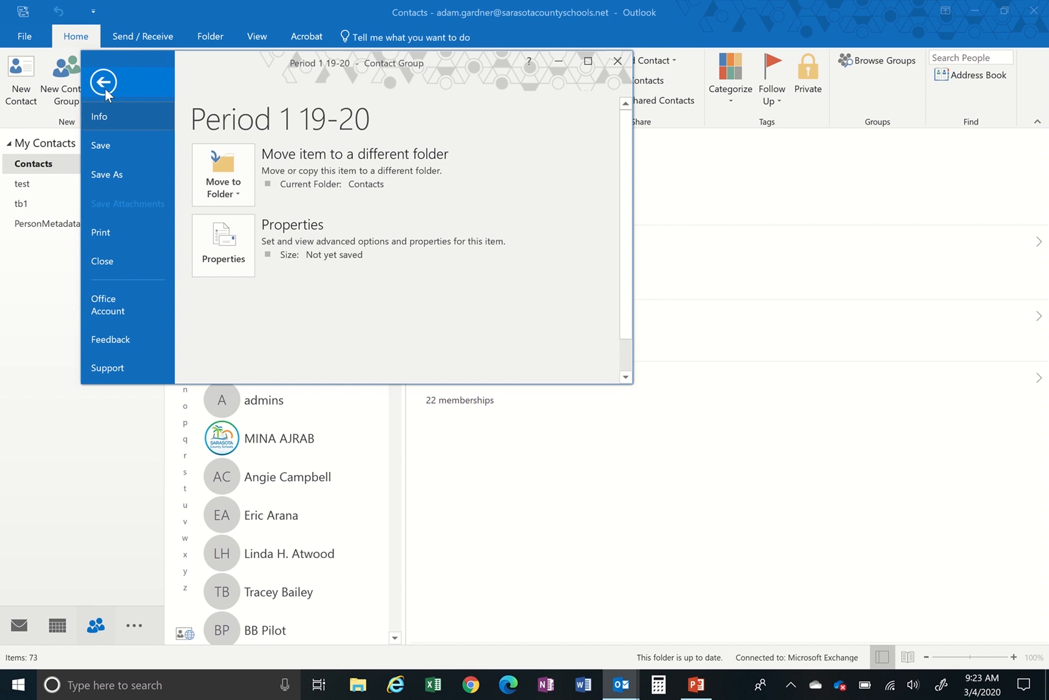
pyautogui.click(107, 147)
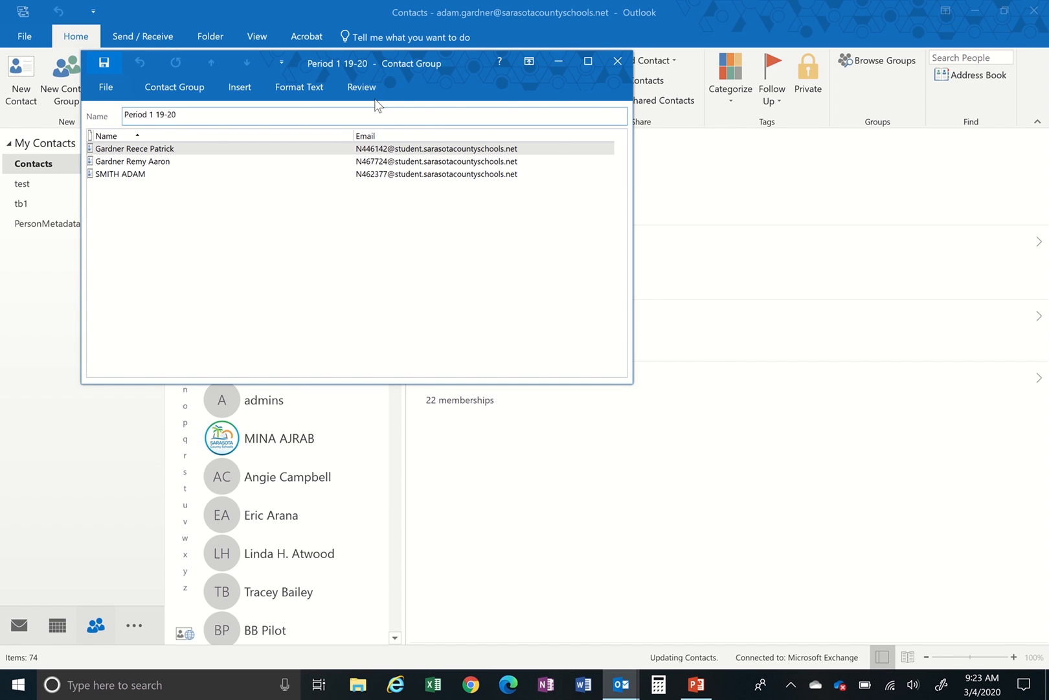
pyautogui.click(617, 60)
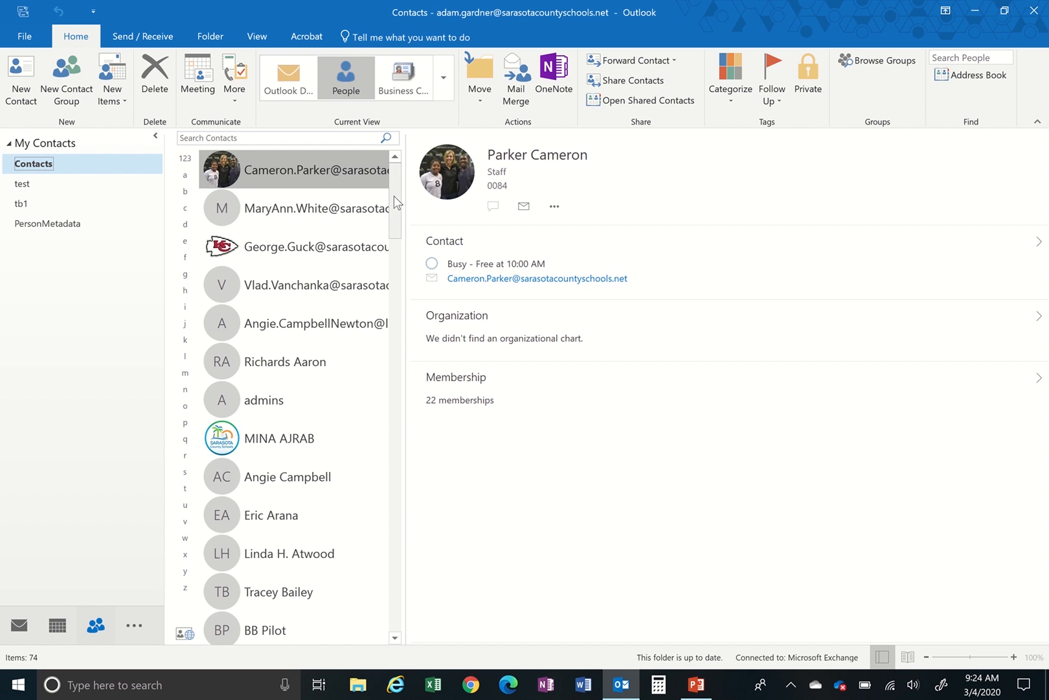
# - Open Period 1 19-20 from Contacts to confirm its three members, then return to Mail
pyautogui.moveTo(394, 195); pyautogui.dragTo(400, 485)
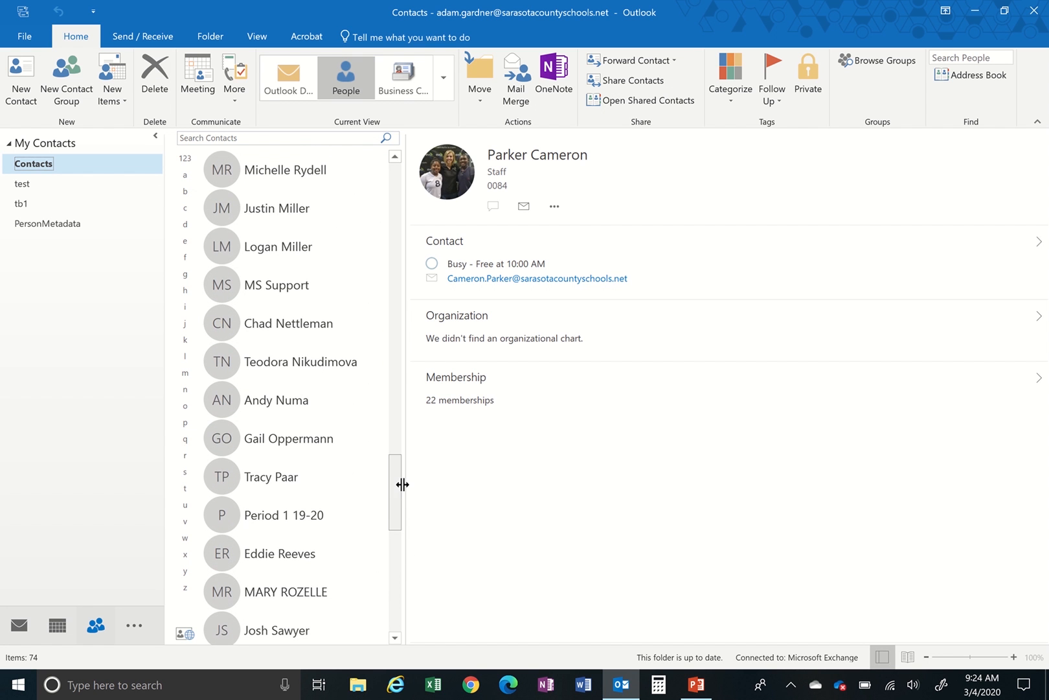
pyautogui.click(266, 519)
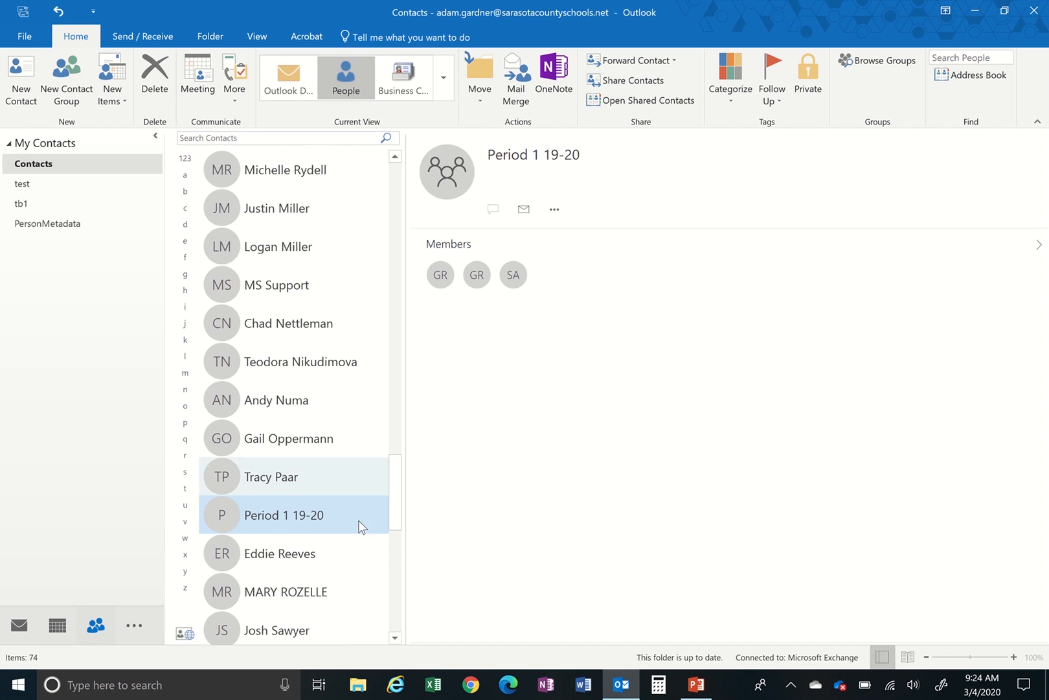
pyautogui.doubleClick(256, 515)
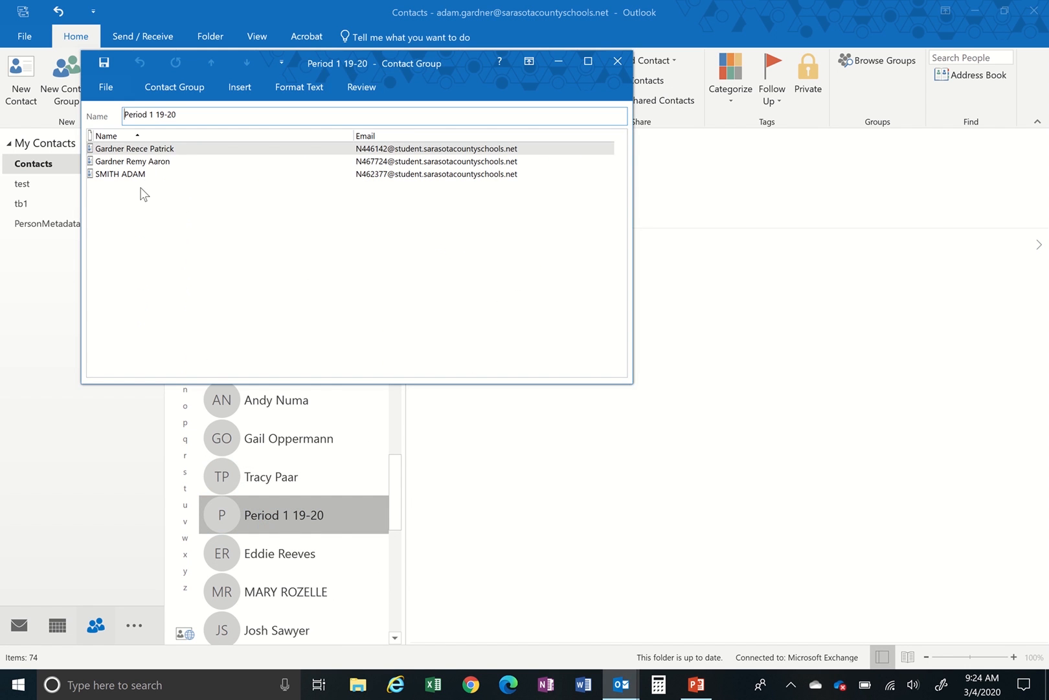
pyautogui.click(168, 96)
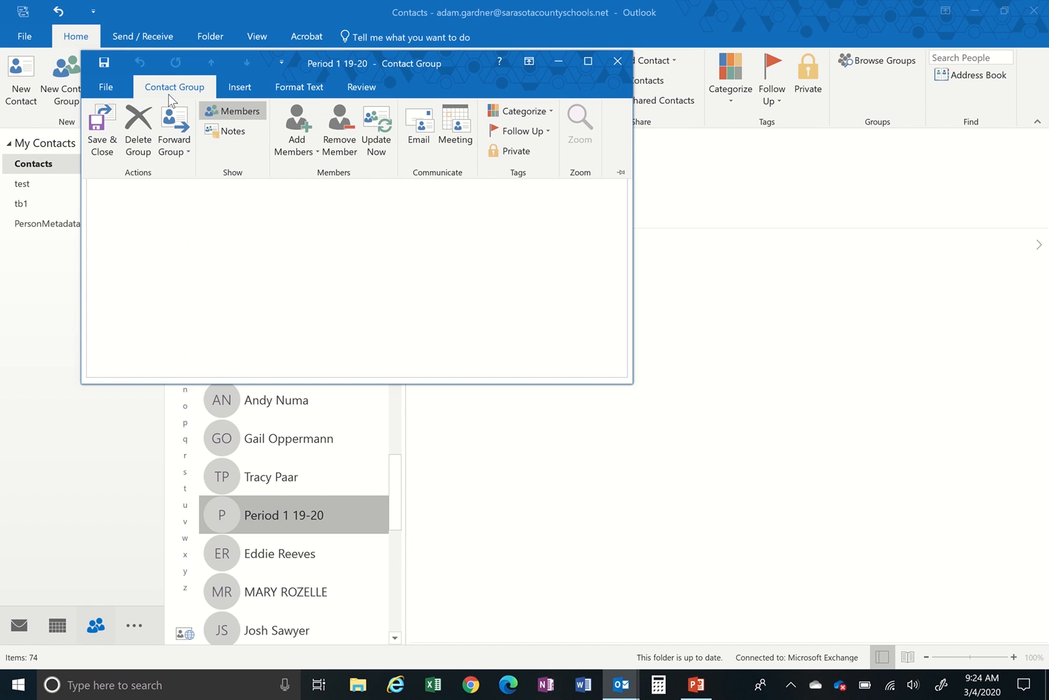
pyautogui.click(618, 61)
pyautogui.click(103, 287)
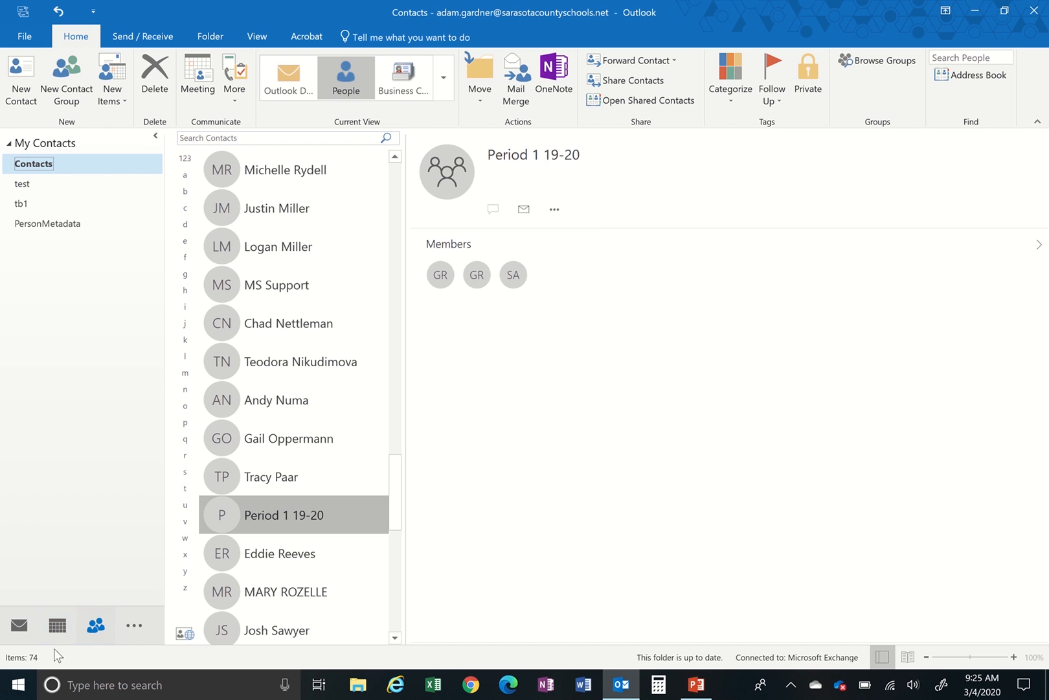
pyautogui.click(18, 629)
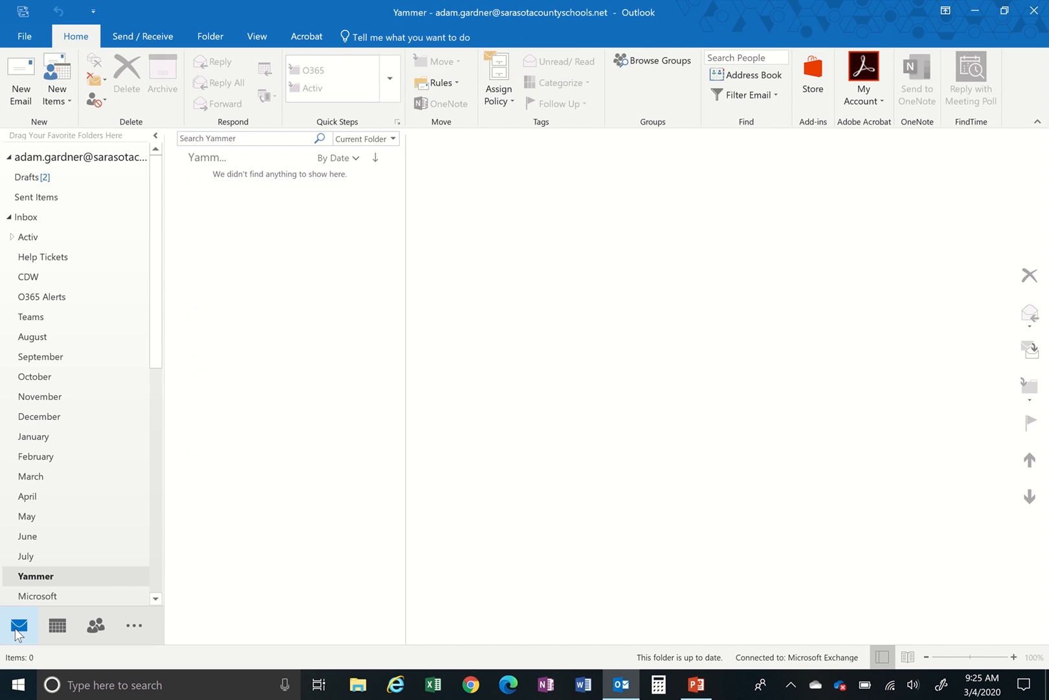
# - Address a new maximized email to the Period 1 19-20 group and expand the group
pyautogui.click(21, 81)
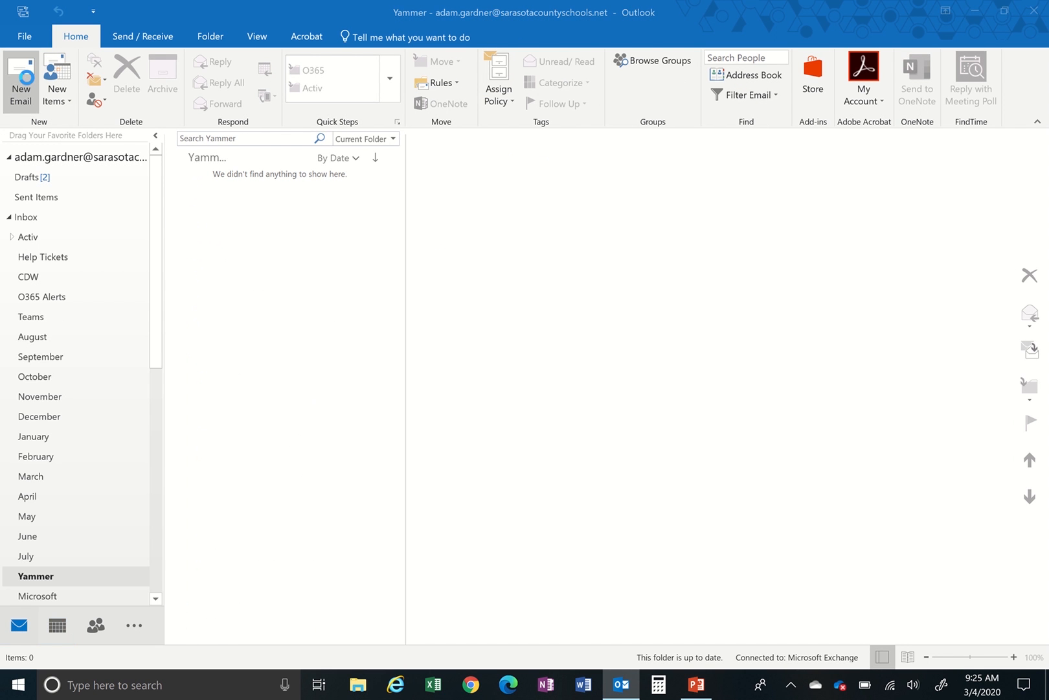
pyautogui.click(616, 73)
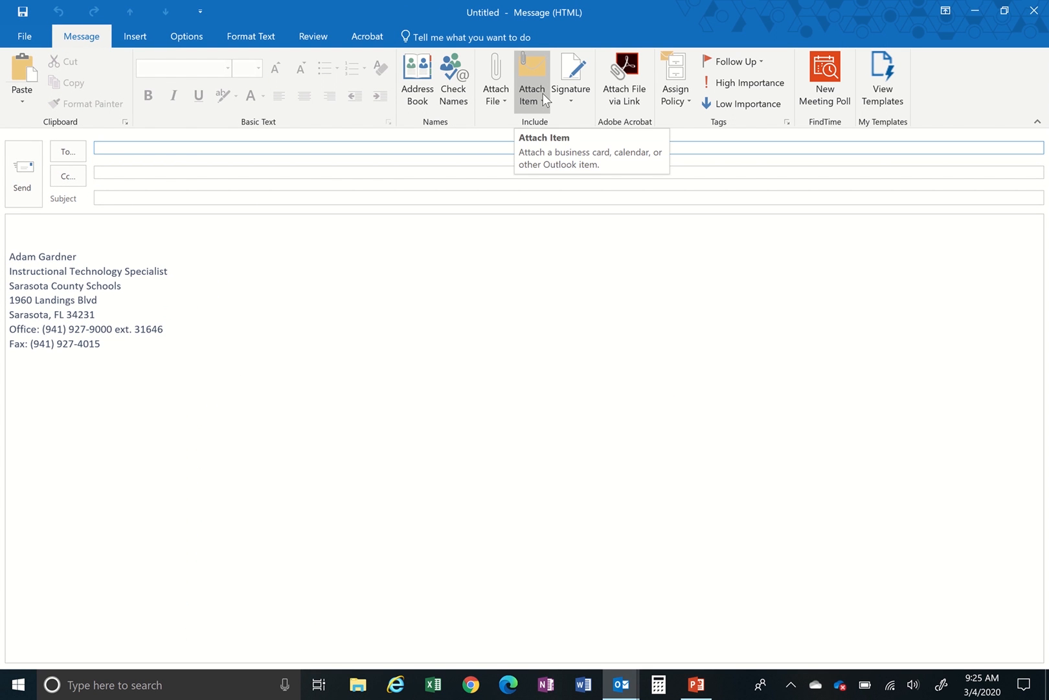
pyautogui.write('period')
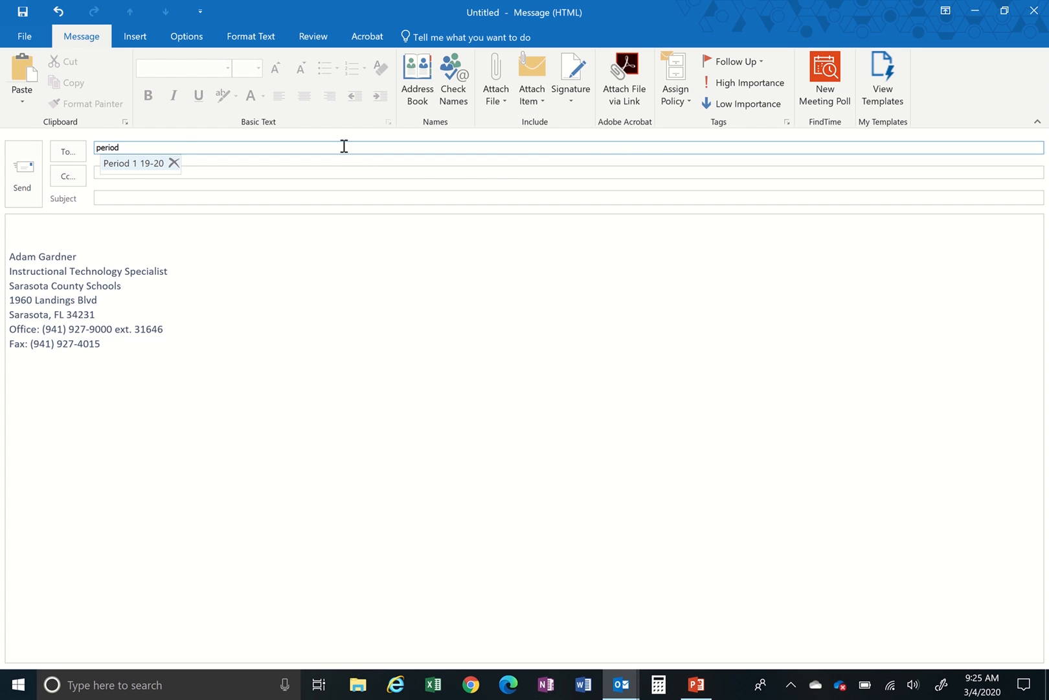
pyautogui.click(131, 164)
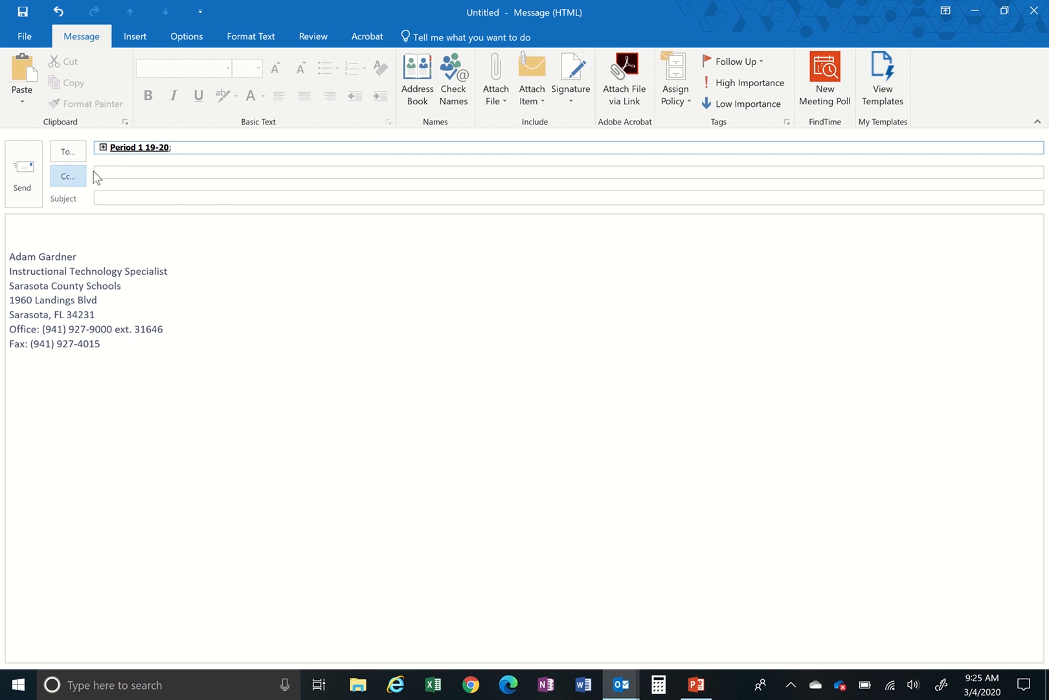
pyautogui.click(103, 147)
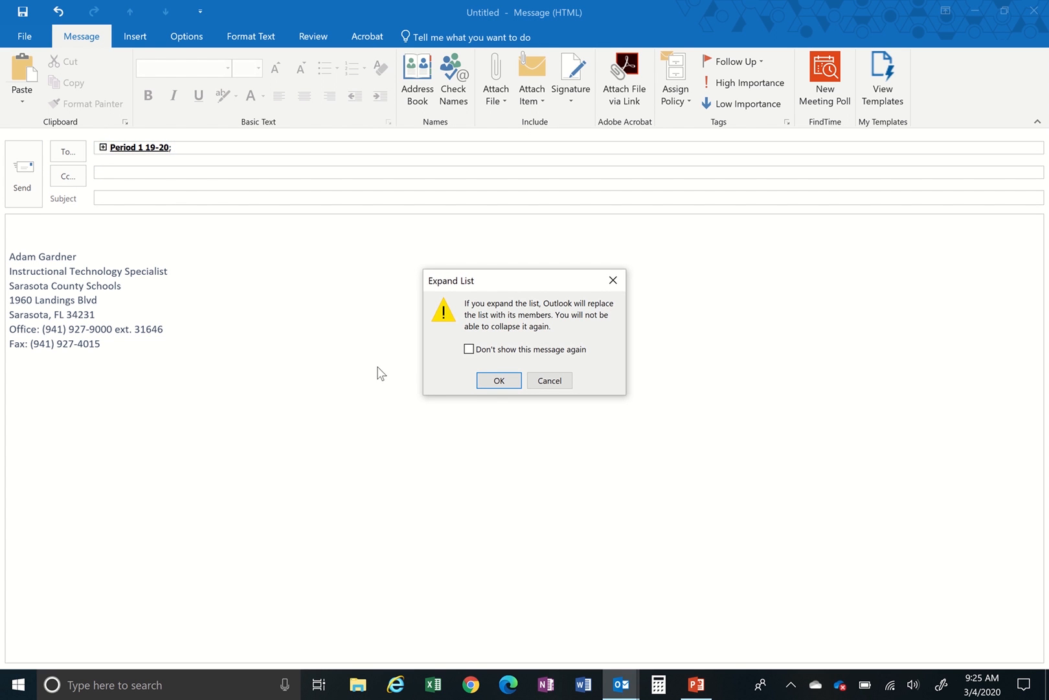
# - Confirm the expansion so the To line lists the three students, then start the message body
pyautogui.click(496, 382)
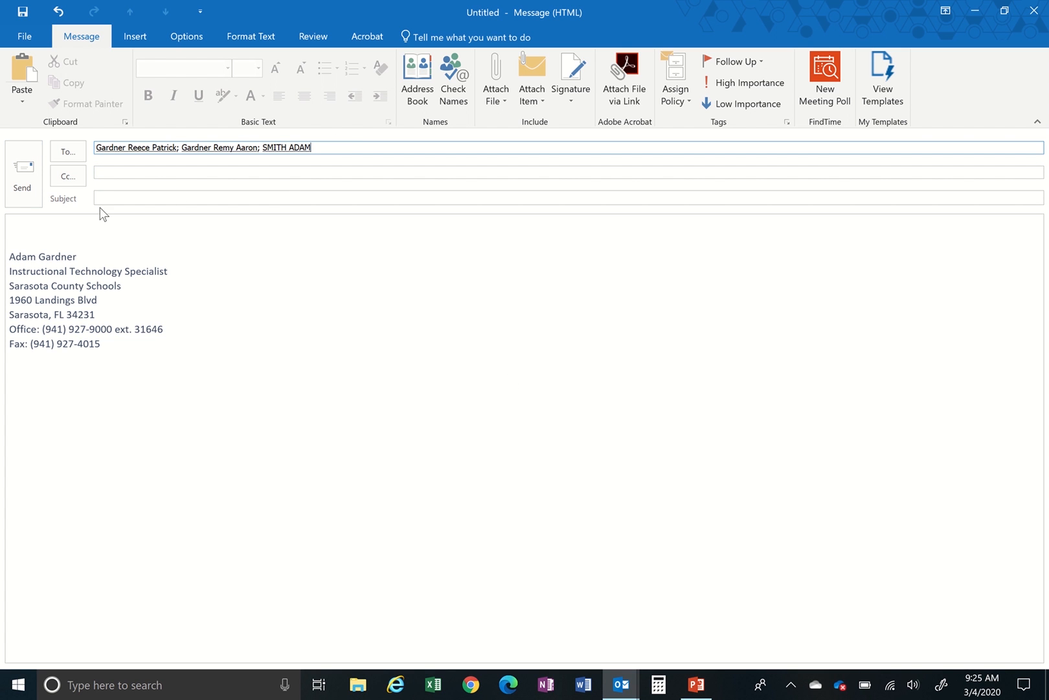
pyautogui.click(72, 227)
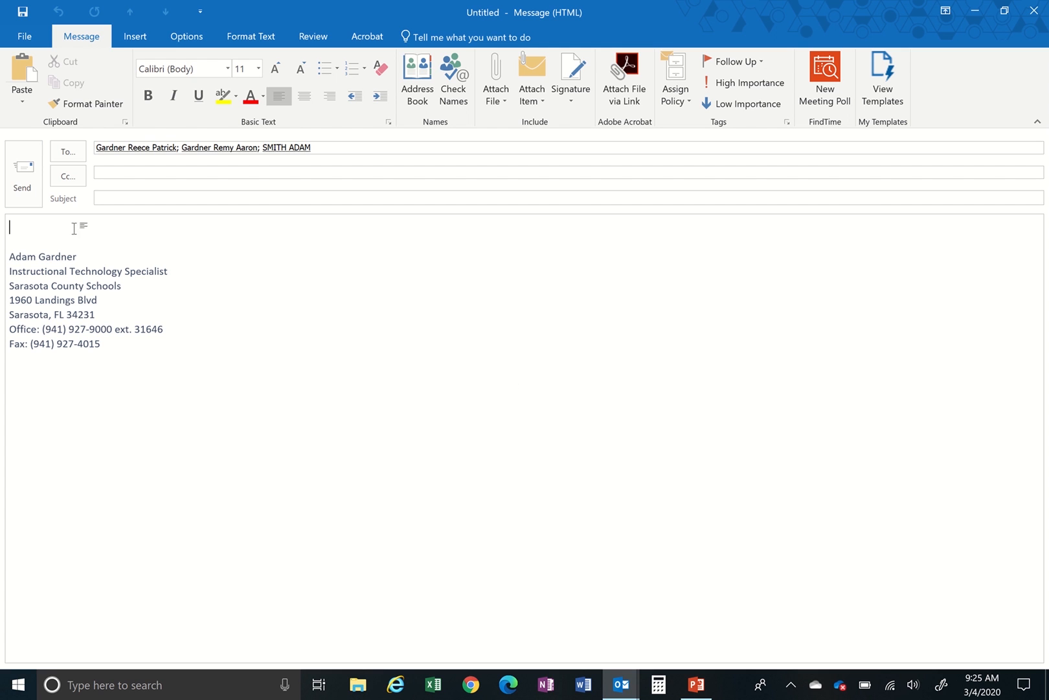